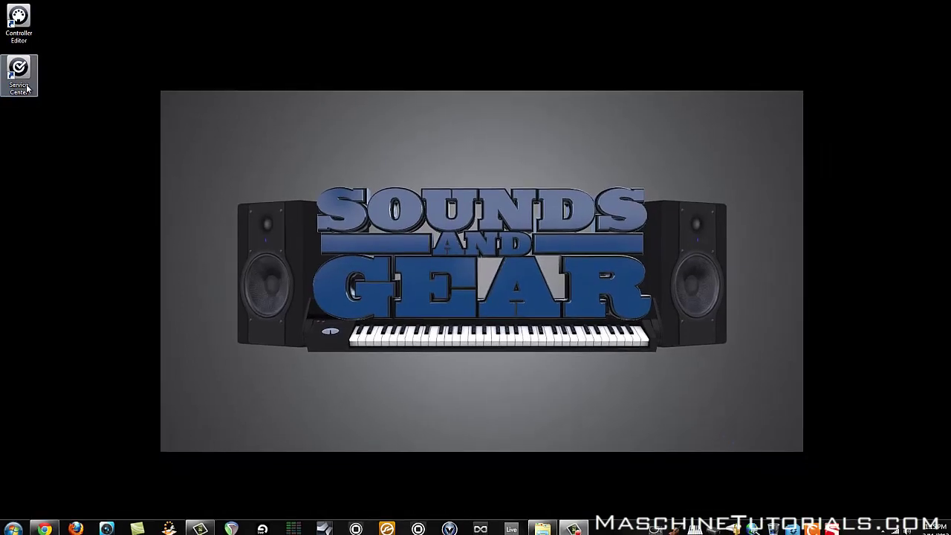
In Service Center, download the Maschine controller template for Ableton Live 8 and 9 and cancel the Kontakt Player update.
double_click(20, 76)
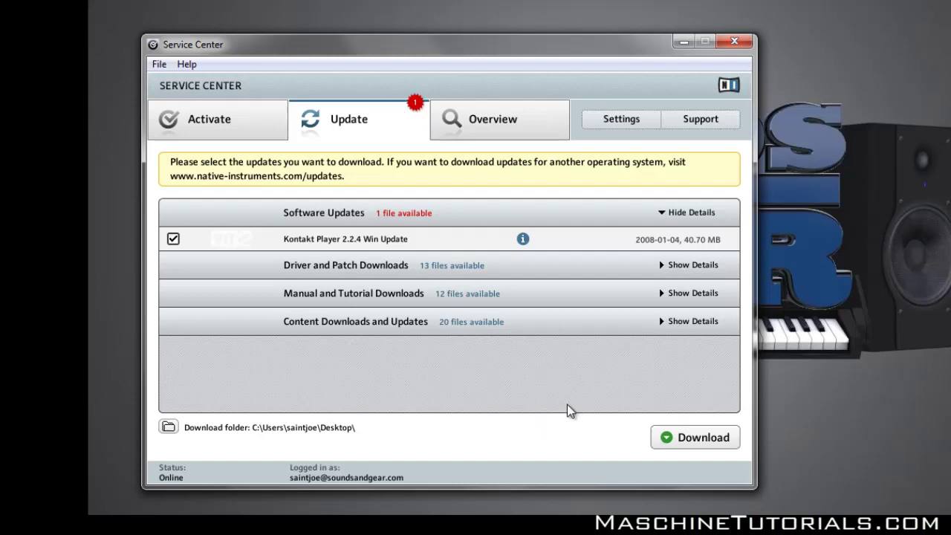
click(672, 325)
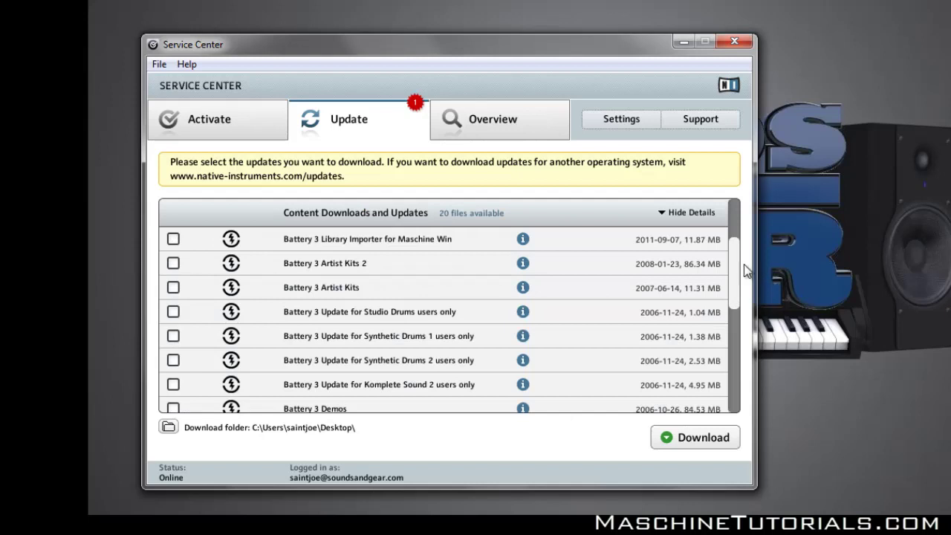
drag(738, 266, 718, 339)
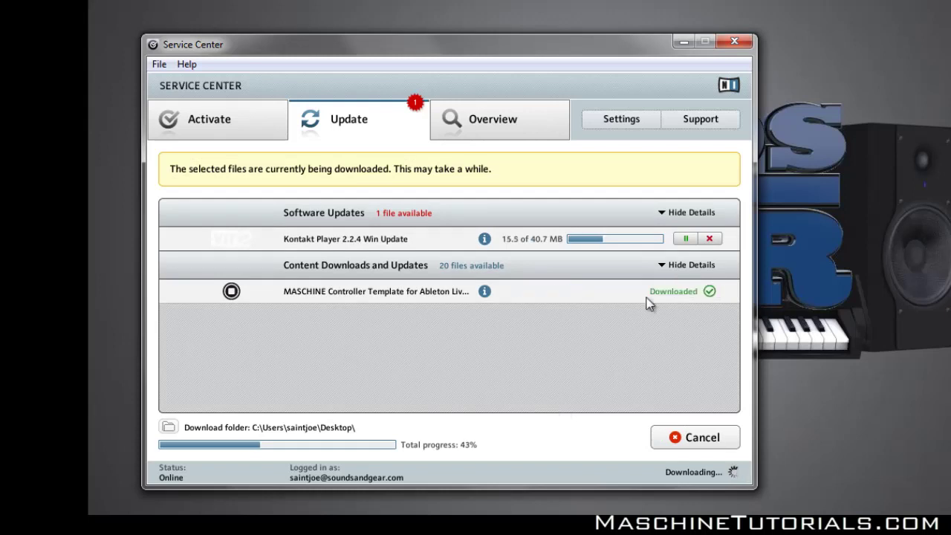
click(710, 239)
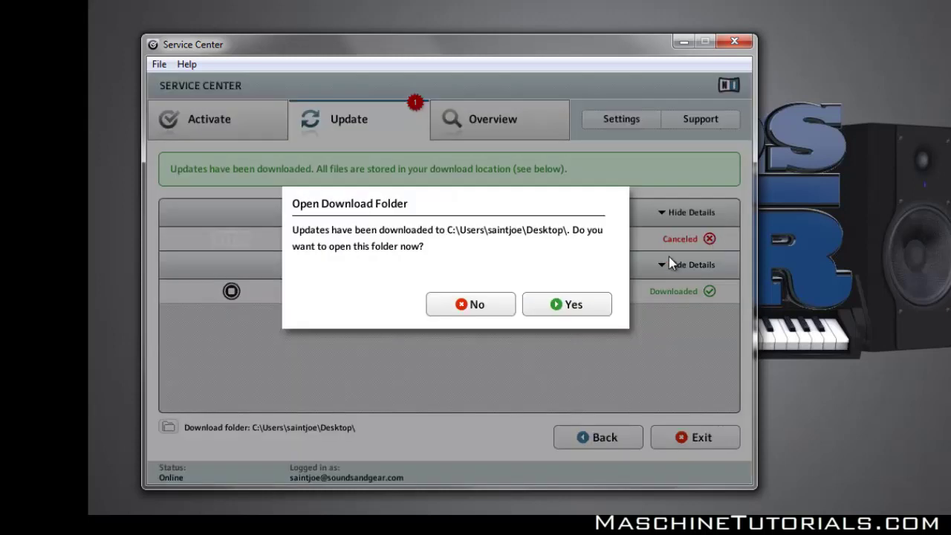
click(490, 312)
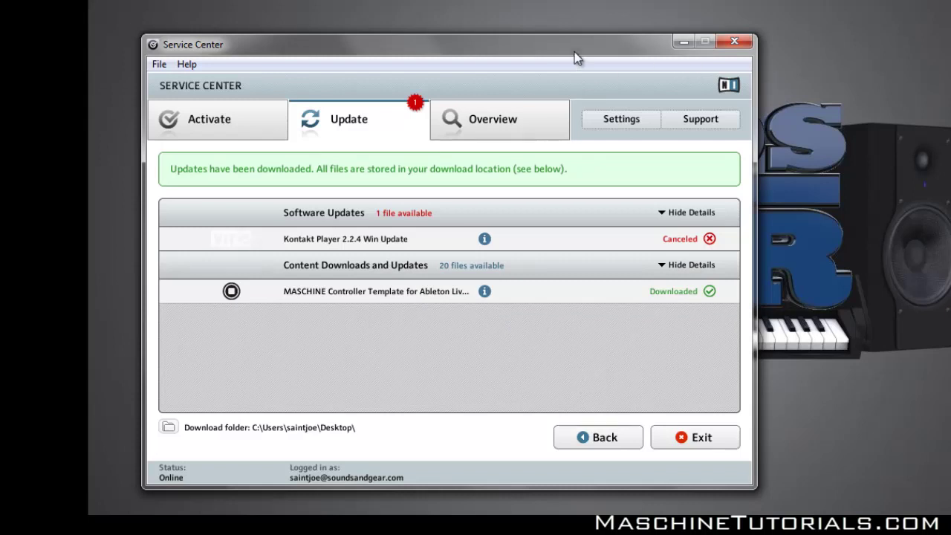
Look through the Live 9 and Live 8 template support folders, then open the Templates folder.
drag(520, 48, 693, 52)
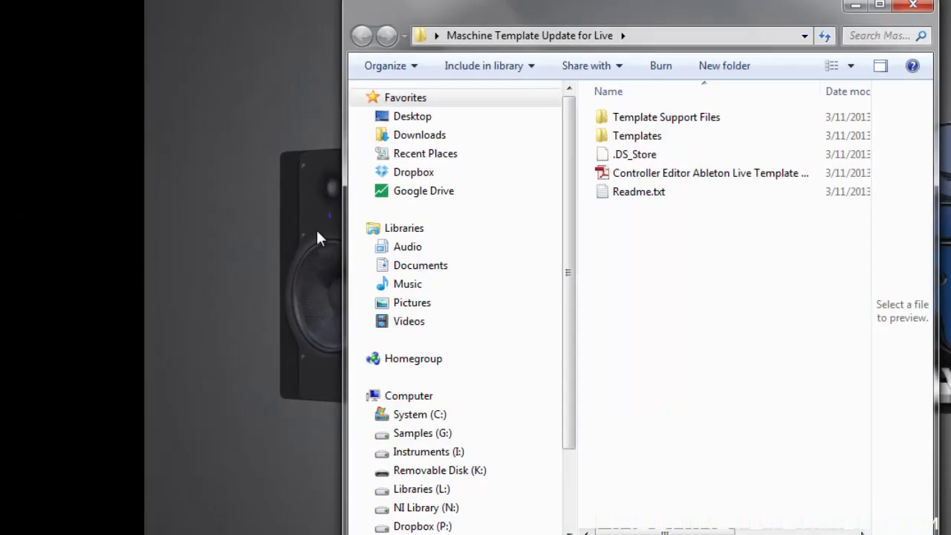
double_click(423, 225)
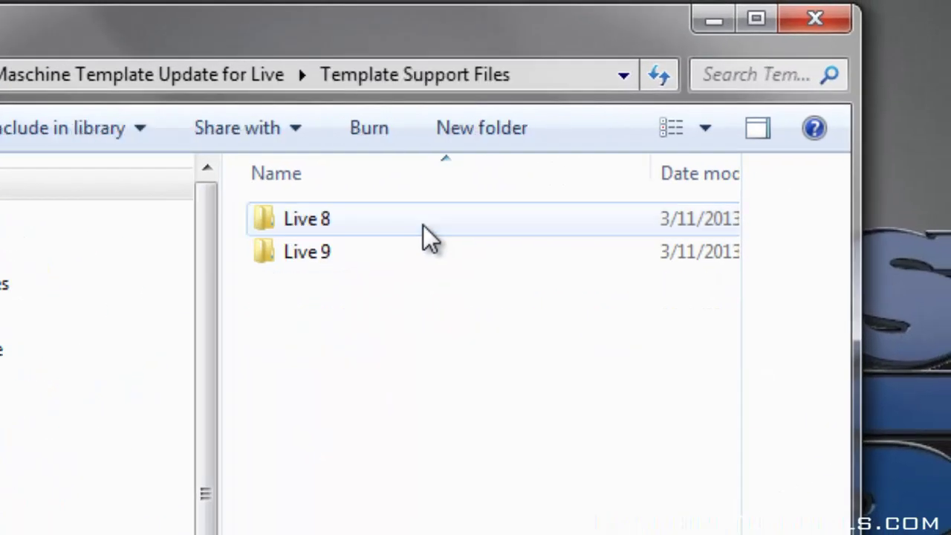
double_click(308, 255)
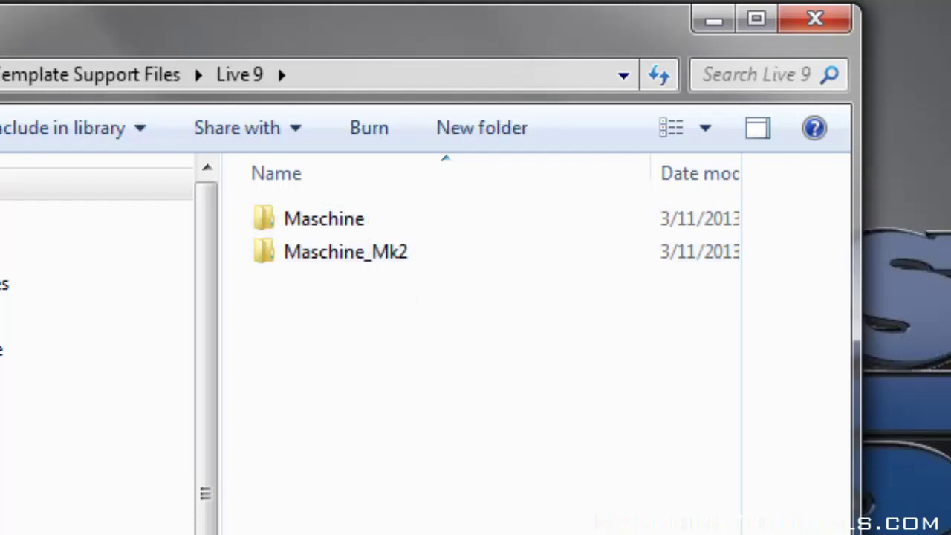
key(BackSpace)
double_click(318, 216)
key(BackSpace)
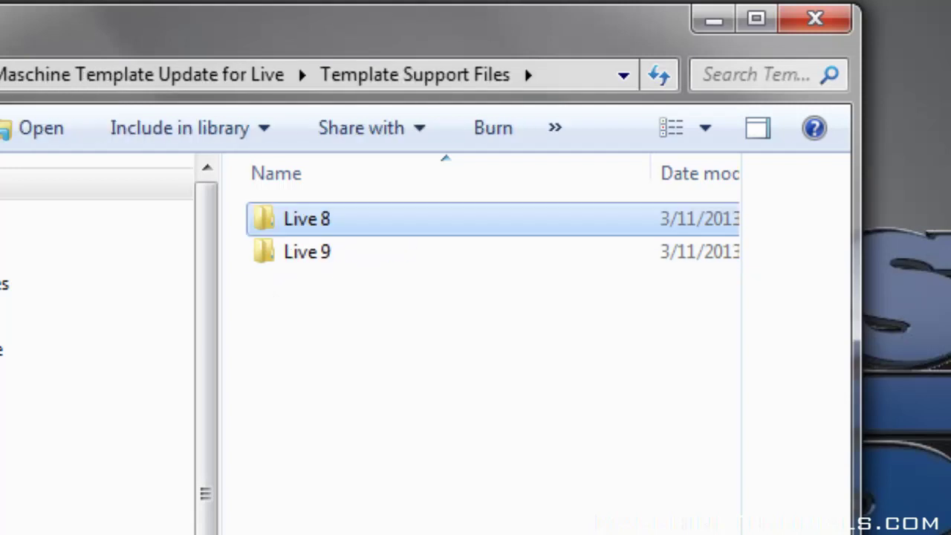
key(BackSpace)
double_click(362, 255)
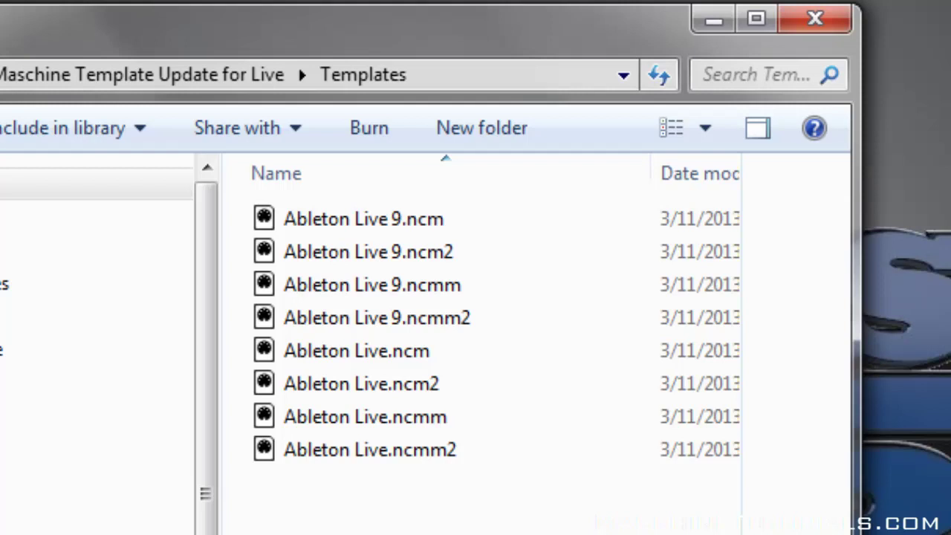
Select and cut all eight Ableton Live template files.
drag(478, 533, 325, 220)
right_click(325, 220)
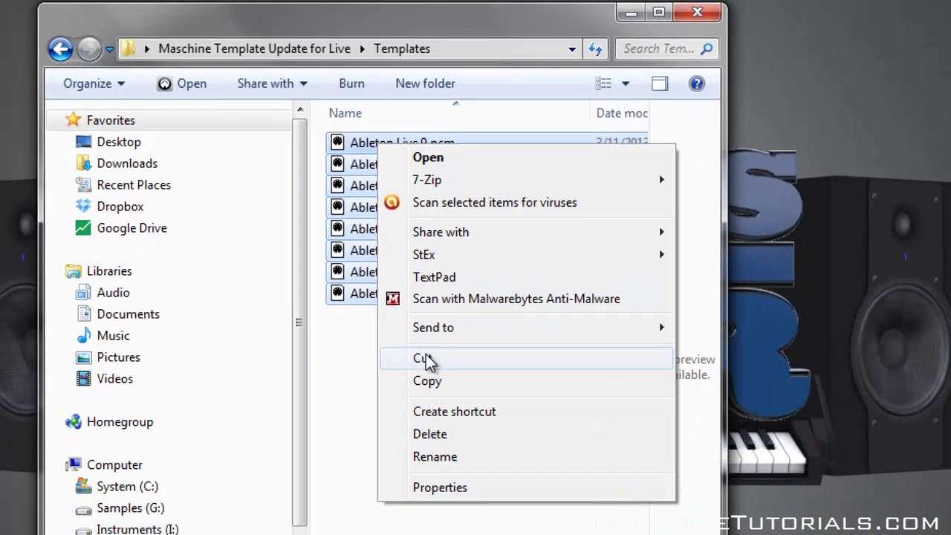
click(424, 361)
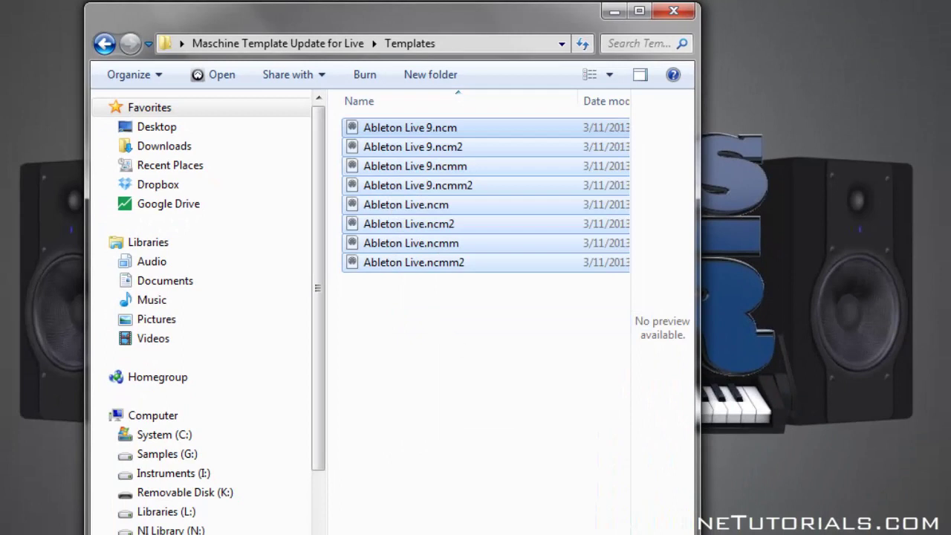
Paste the templates into Documents\Native Instruments\Controller Editor, replacing the older copies.
key(alt+Tab)
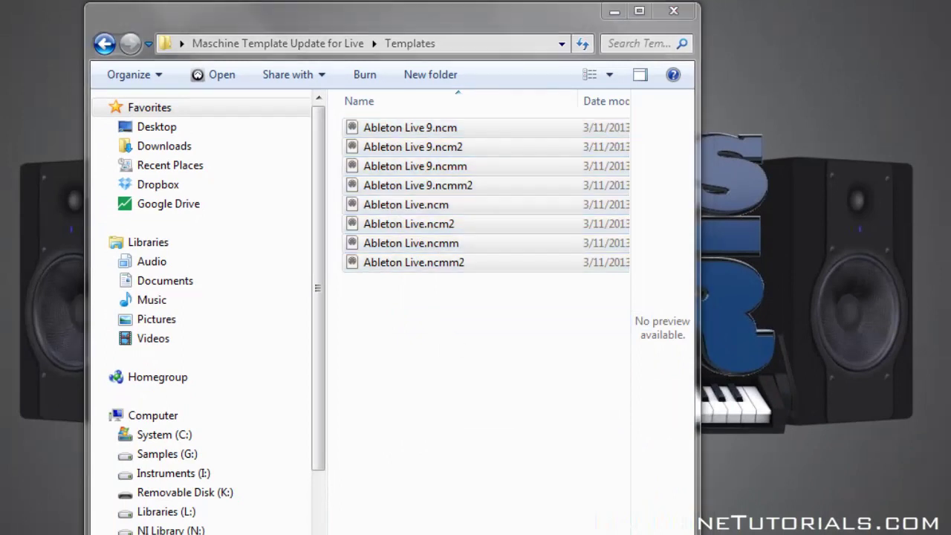
key(alt+Tab)
drag(503, 393, 572, 393)
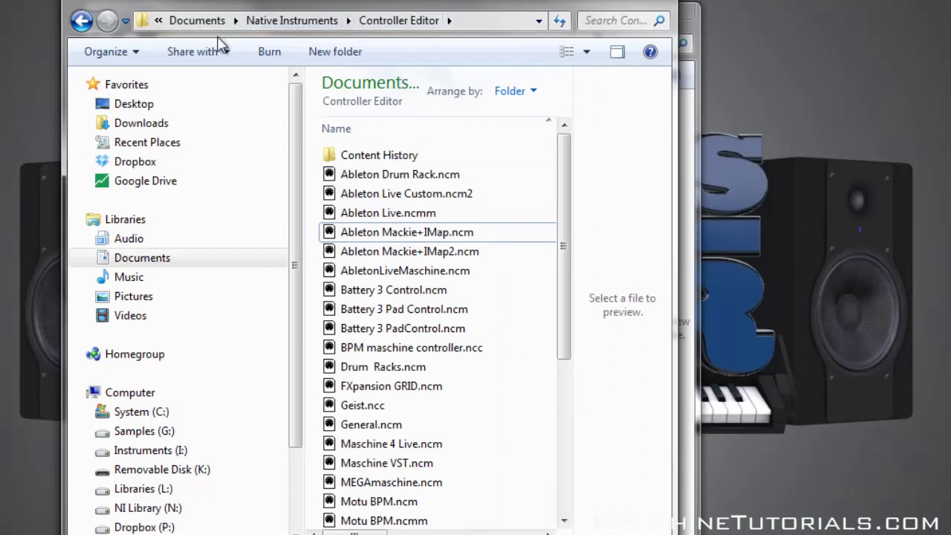
right_click(488, 402)
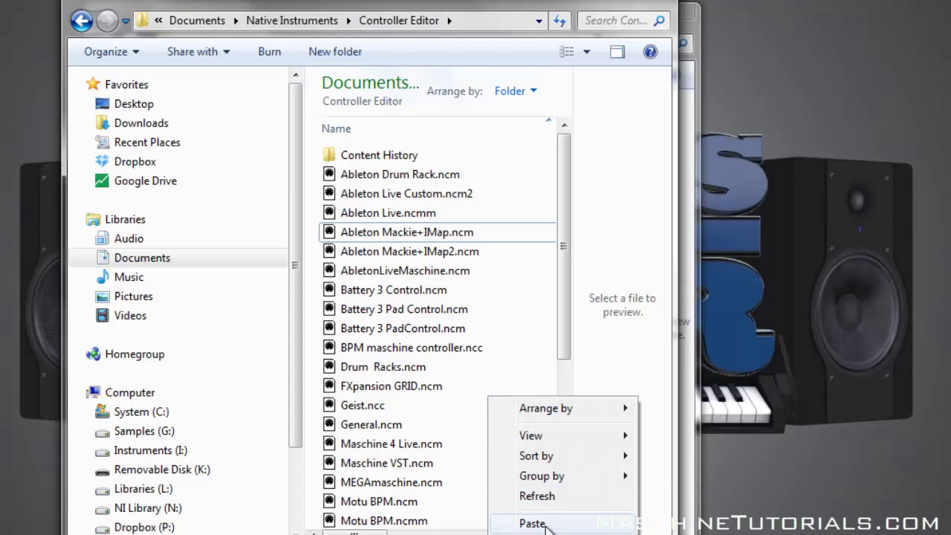
click(546, 524)
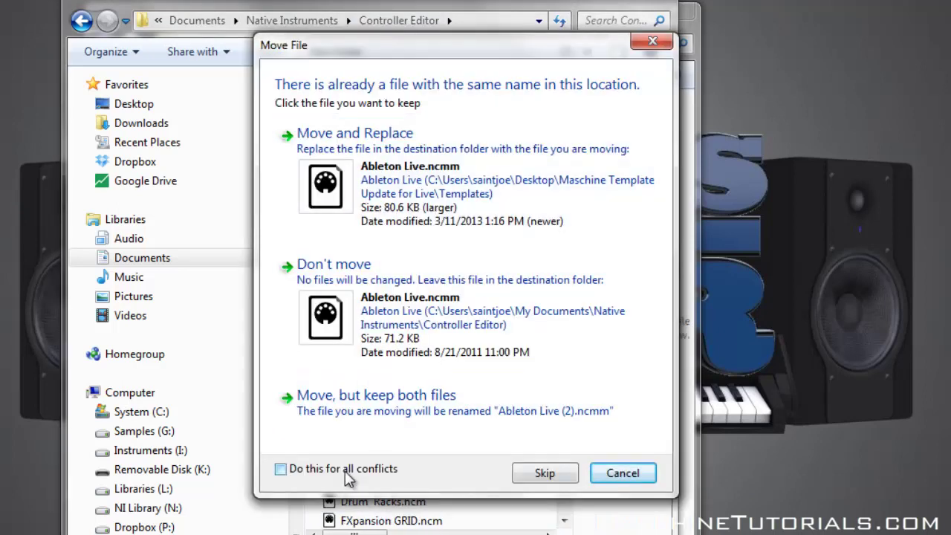
click(360, 215)
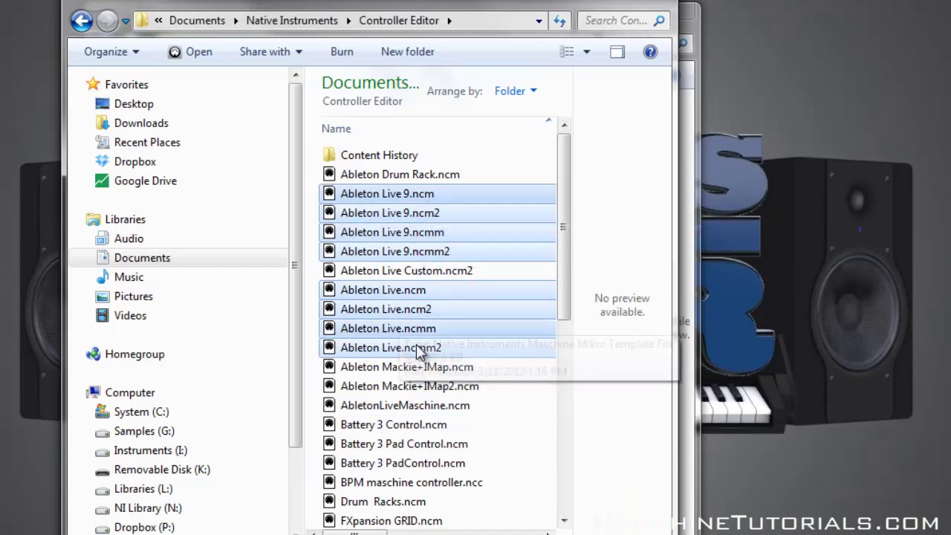
Cut the Maschine and Maschine_Mk2 folders from Template Support Files\Live 9.
click(659, 3)
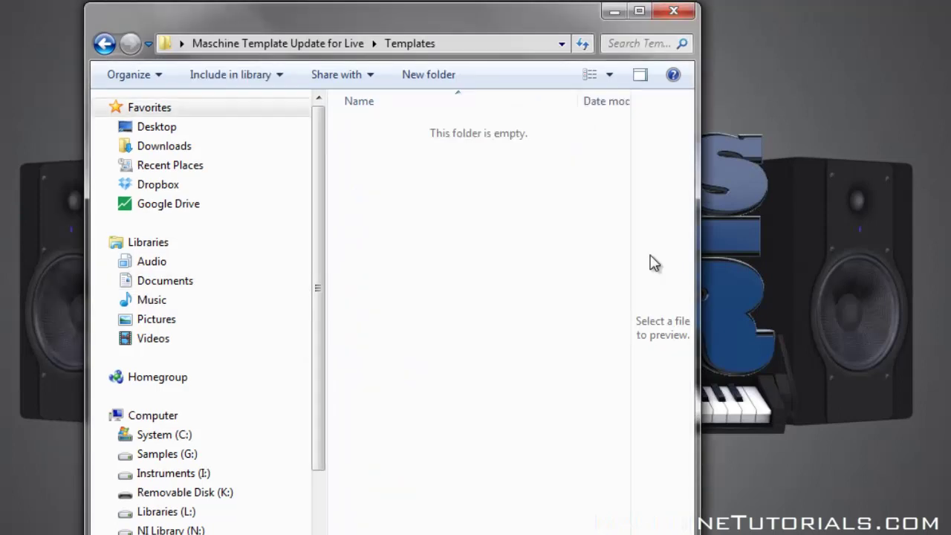
click(106, 46)
double_click(404, 128)
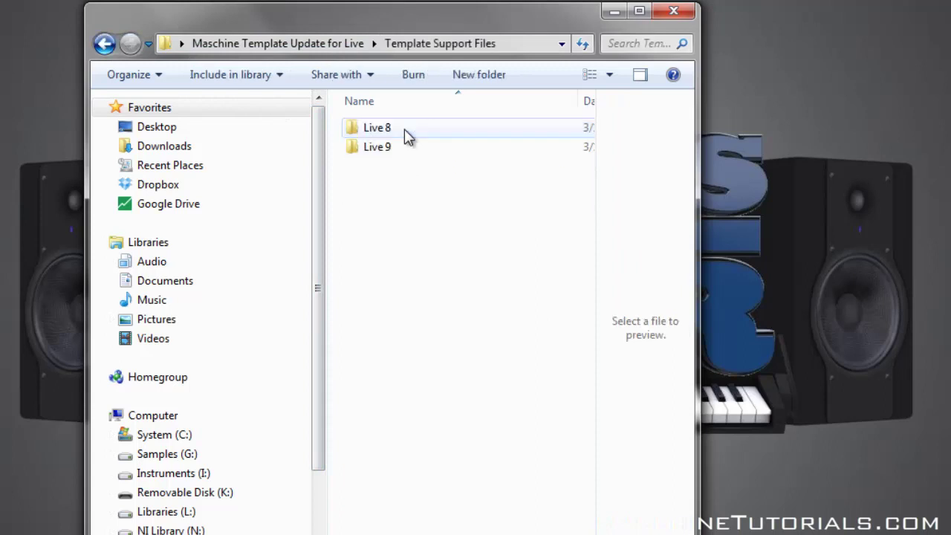
double_click(389, 149)
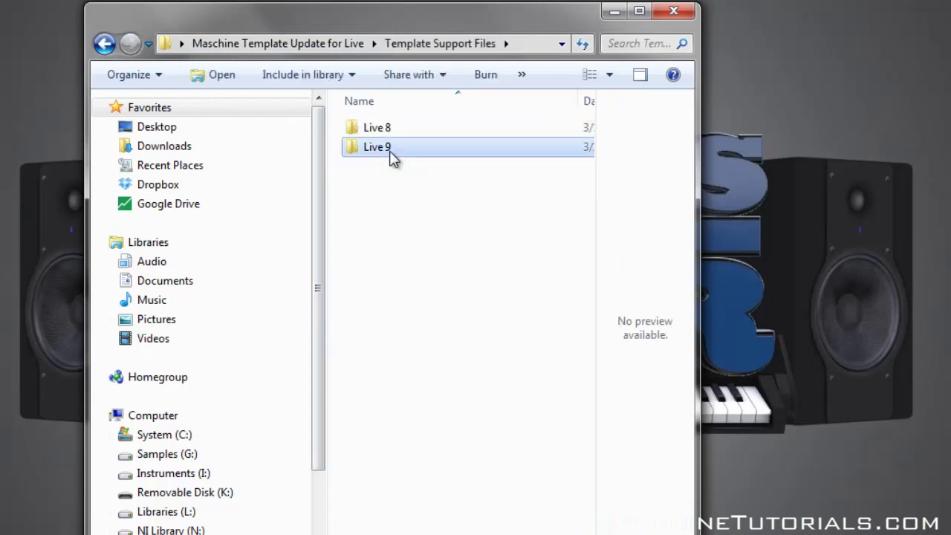
drag(438, 210, 370, 129)
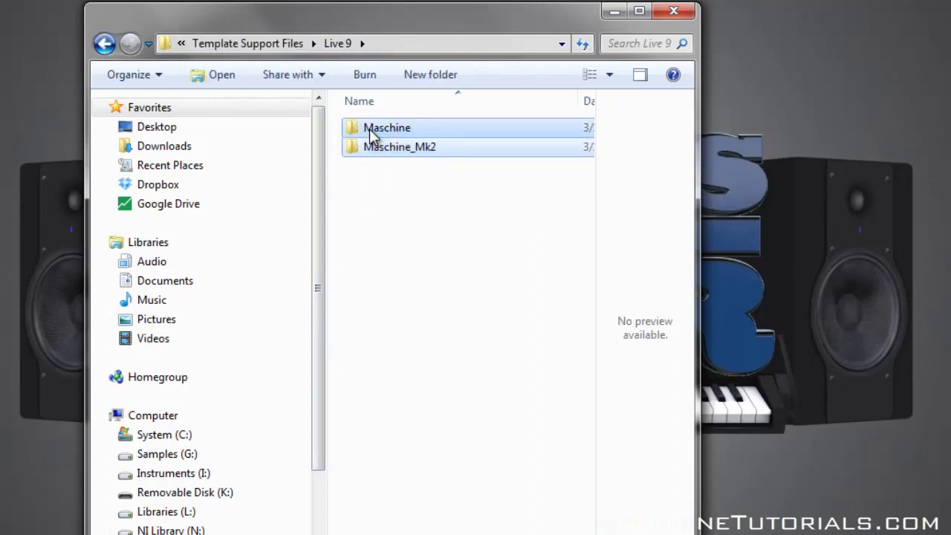
right_click(370, 128)
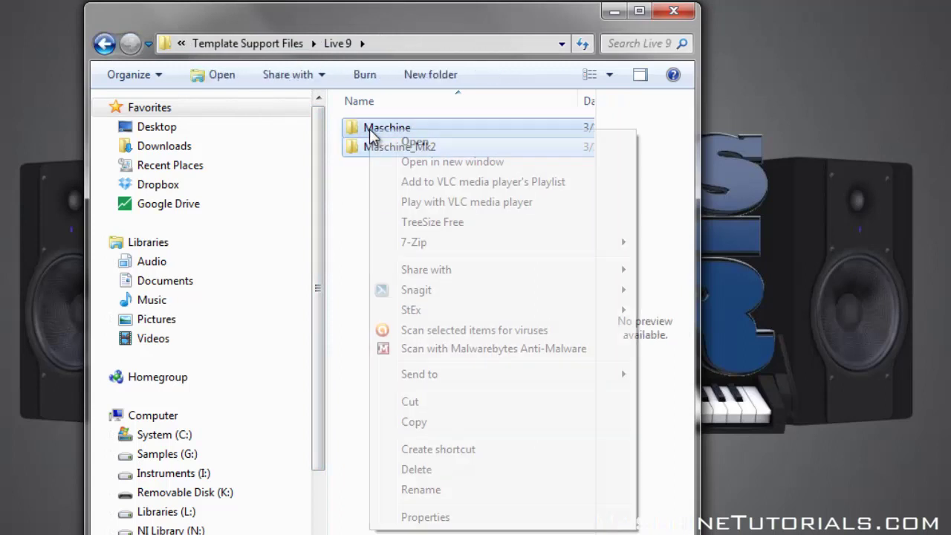
click(432, 409)
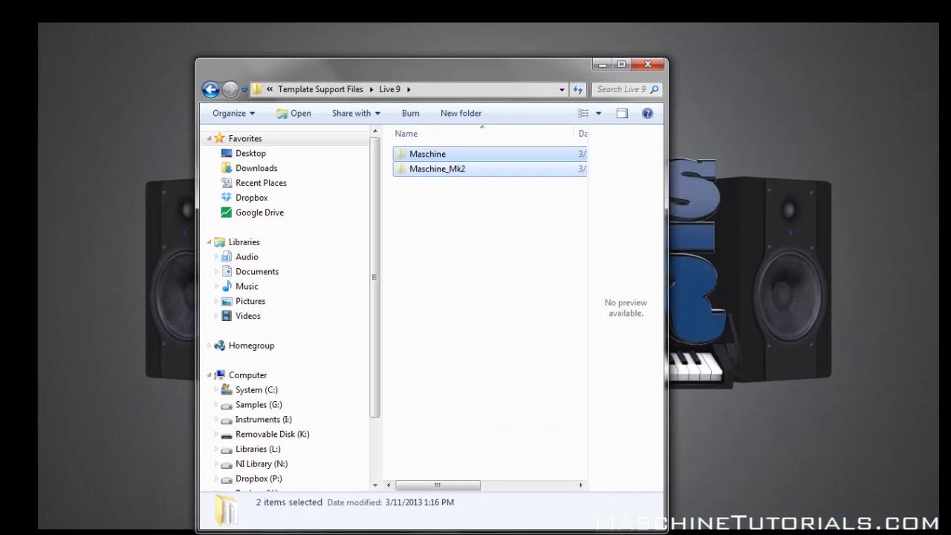
Open a second window at C:\Program Files beside the Live 9 folder window.
key(super)
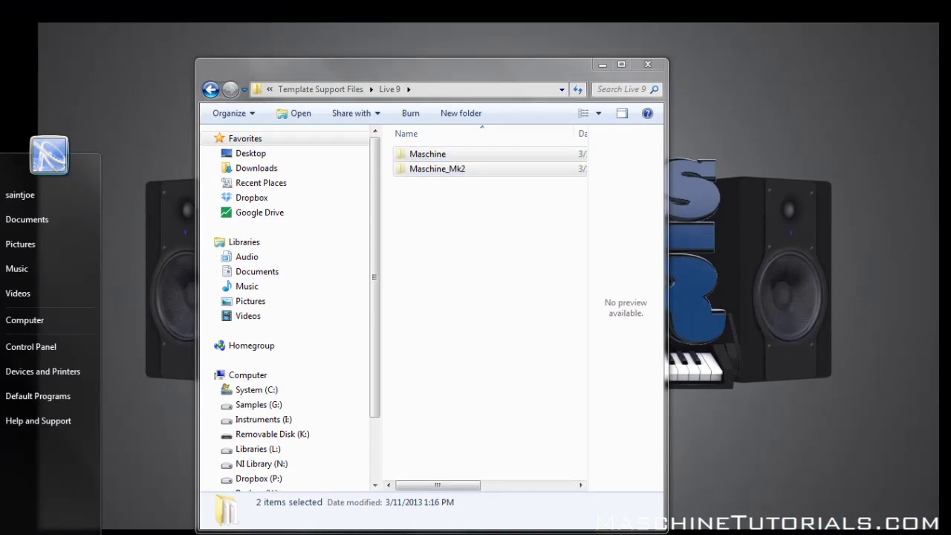
click(20, 322)
drag(445, 58, 742, 58)
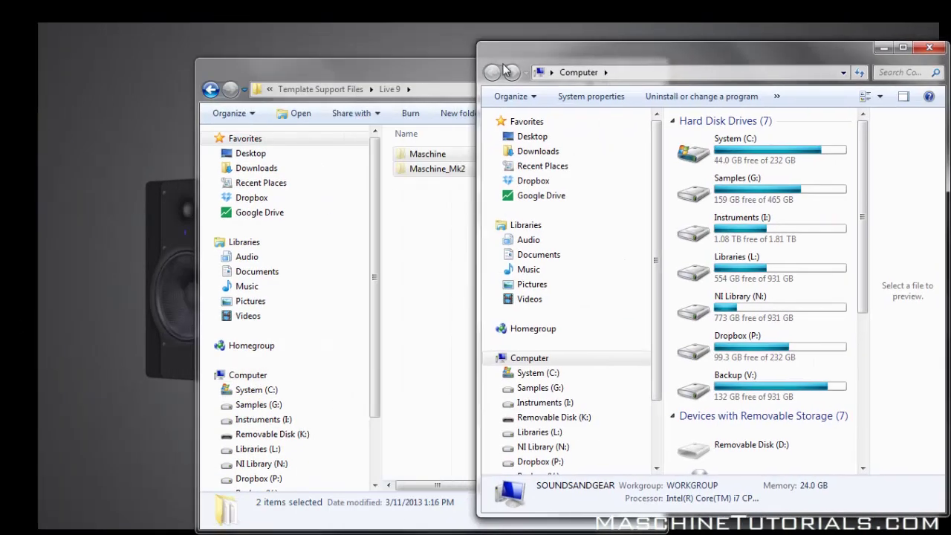
drag(407, 74, 198, 63)
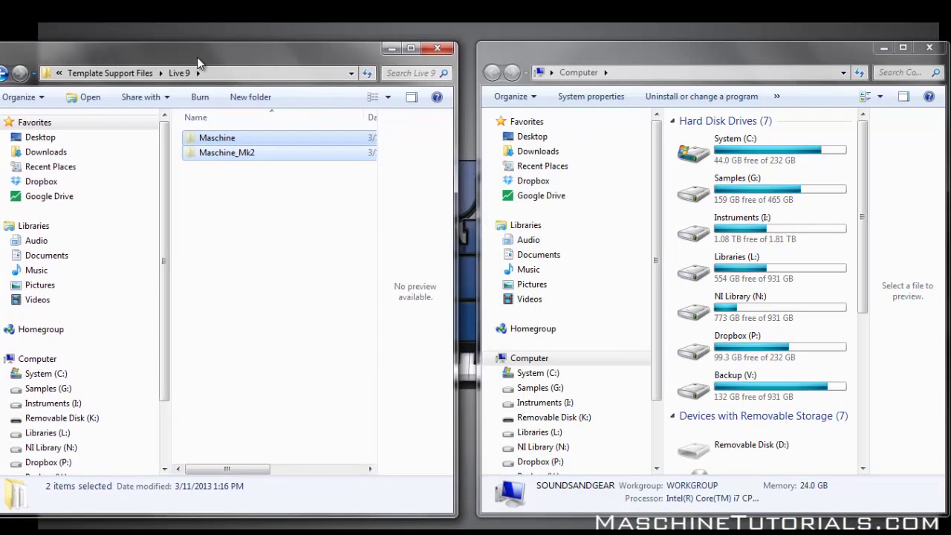
click(536, 373)
drag(864, 198, 868, 303)
double_click(731, 312)
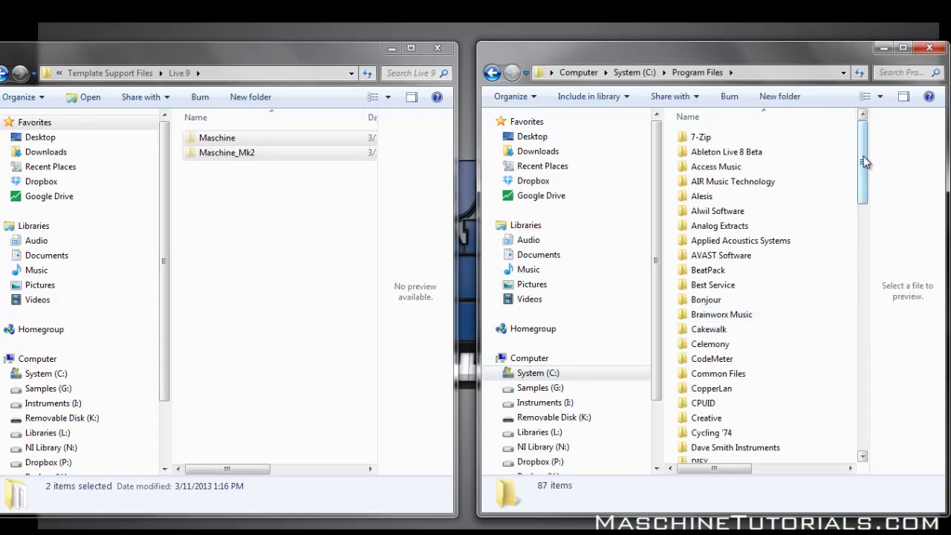
drag(861, 159, 855, 248)
Paste both Maschine folders into Live 9 Suite\Resources\MIDI Remote Scripts.
double_click(710, 404)
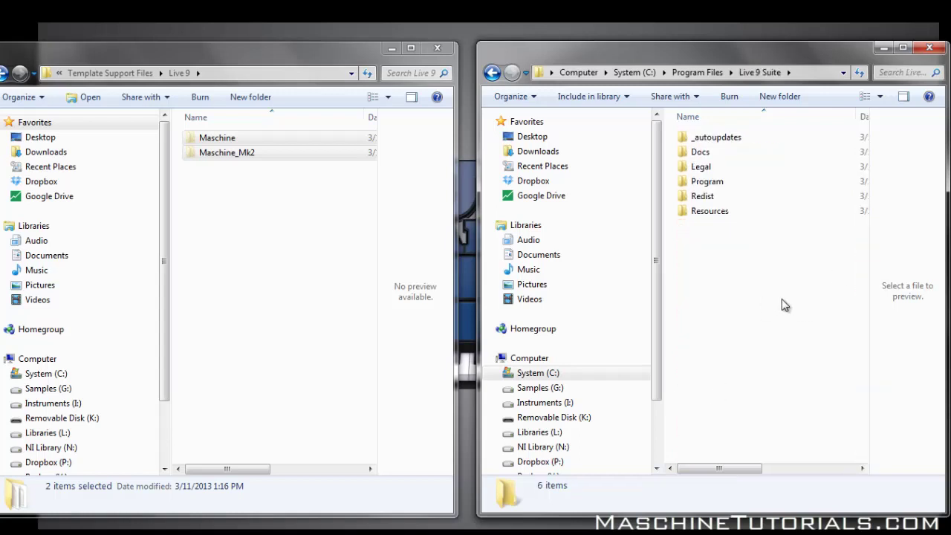
double_click(711, 212)
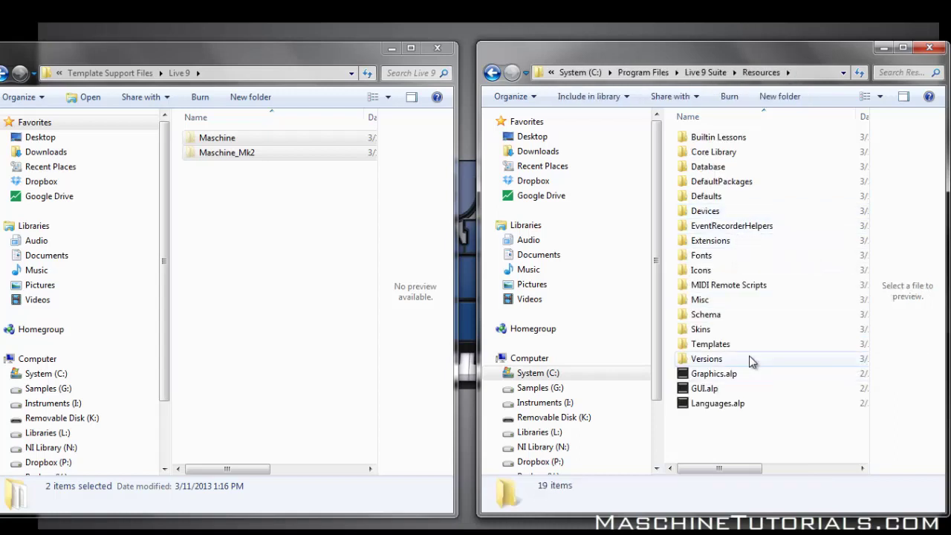
double_click(742, 287)
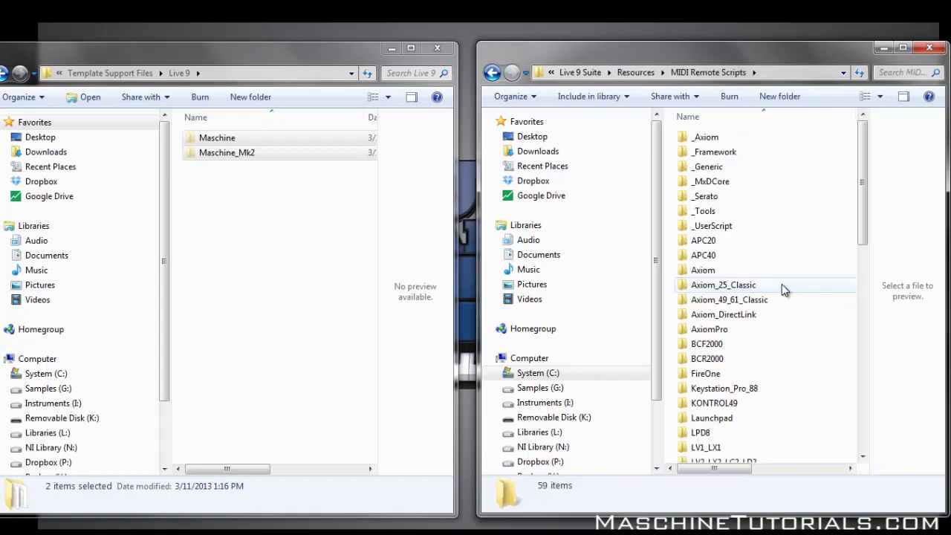
click(491, 72)
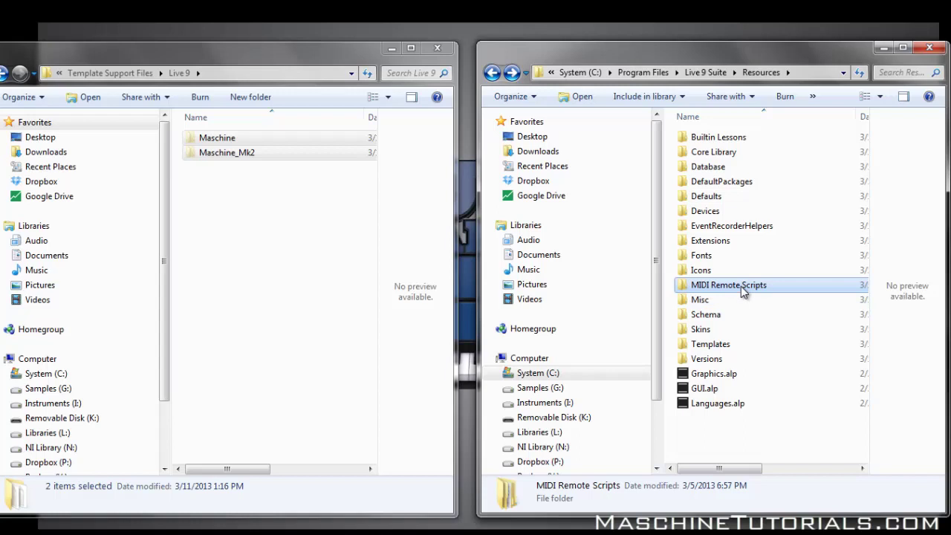
double_click(740, 286)
right_click(802, 263)
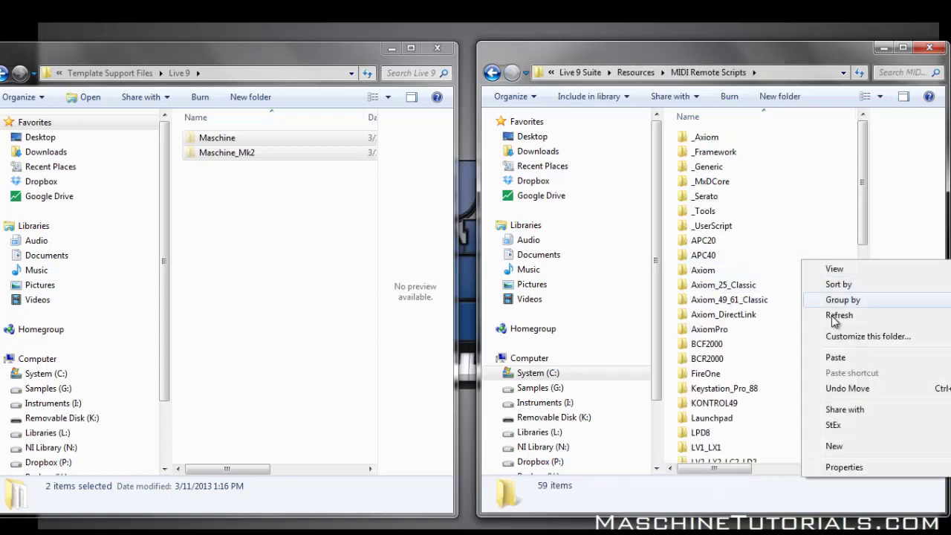
click(835, 357)
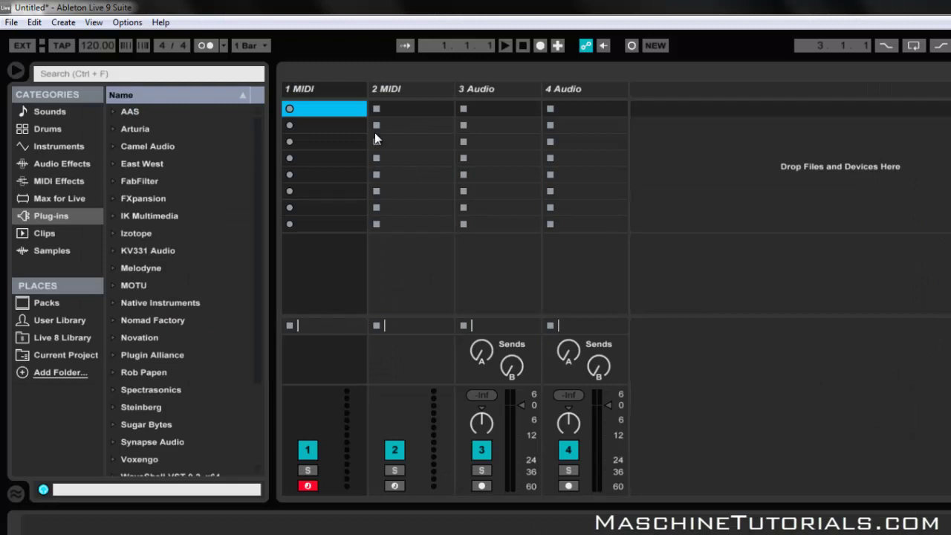
In MIDI Sync preferences, set control surface 1 to Maschine Mk2 with MK2 In/Out ports and Remote enabled.
click(131, 23)
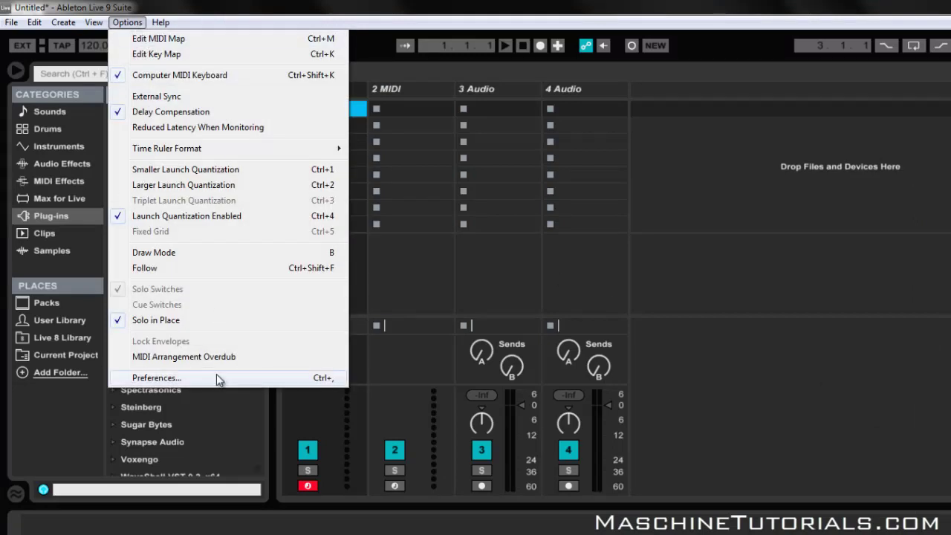
click(215, 378)
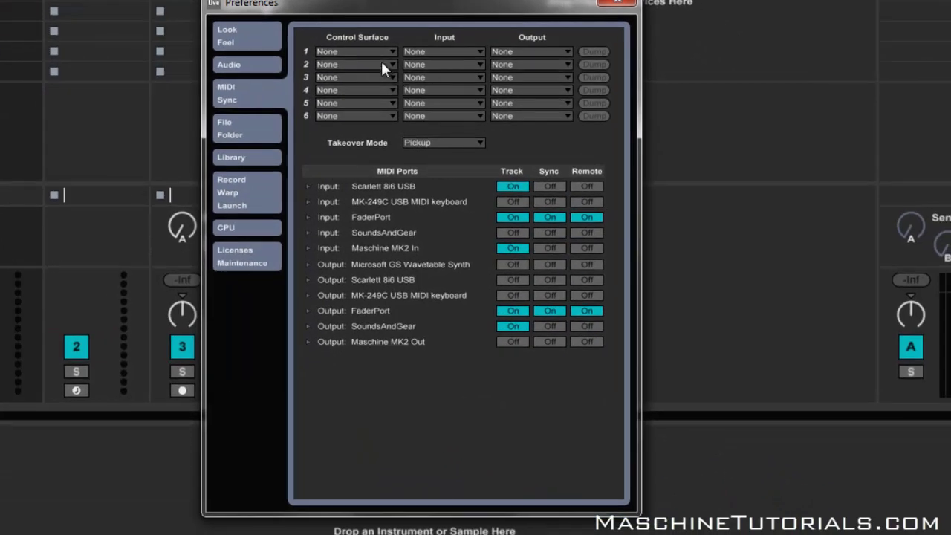
click(360, 51)
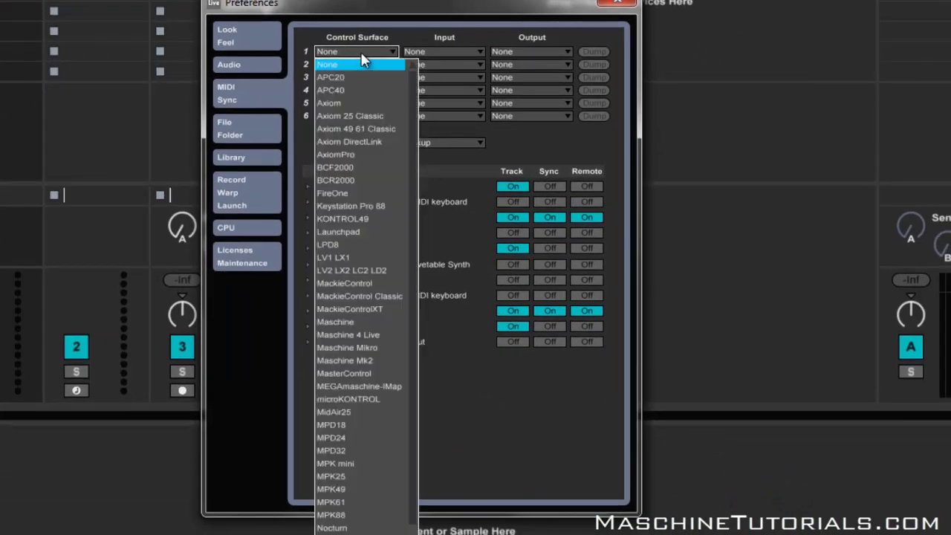
click(371, 363)
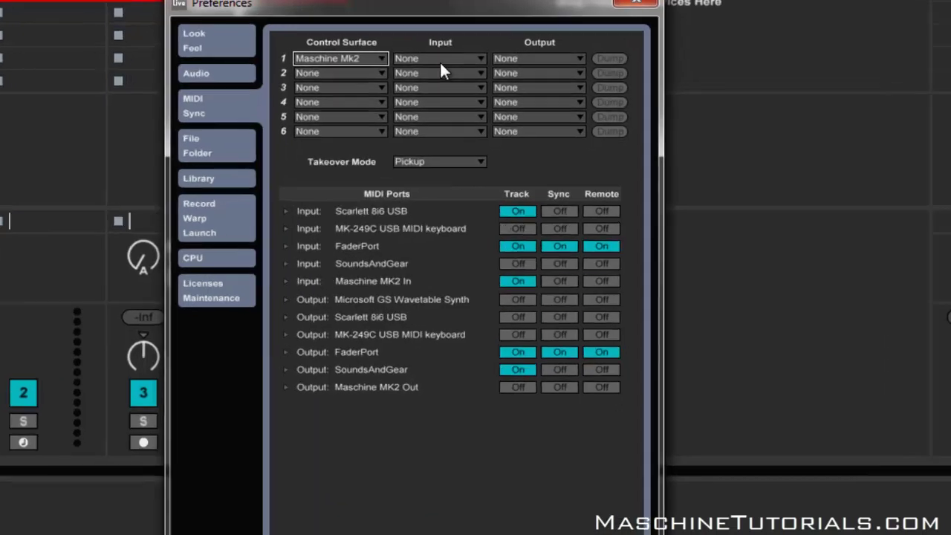
click(442, 52)
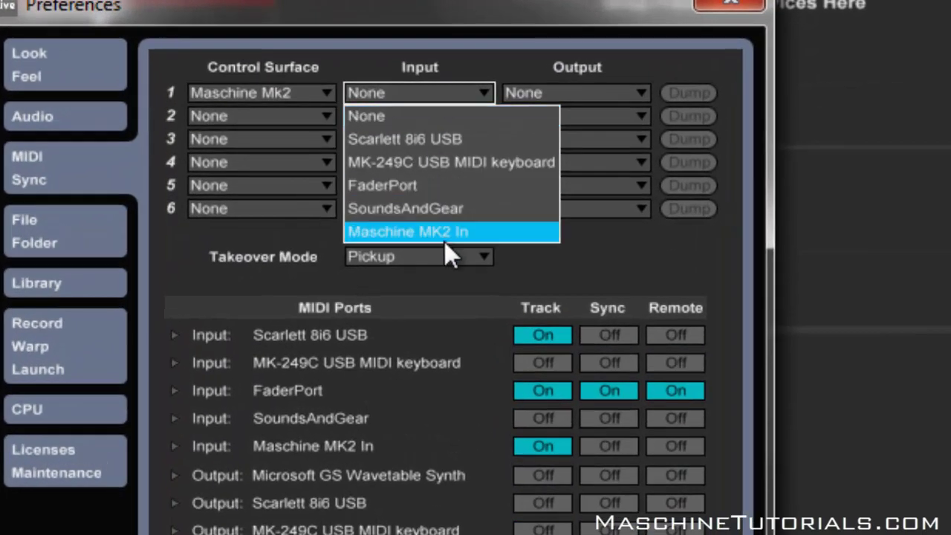
click(444, 239)
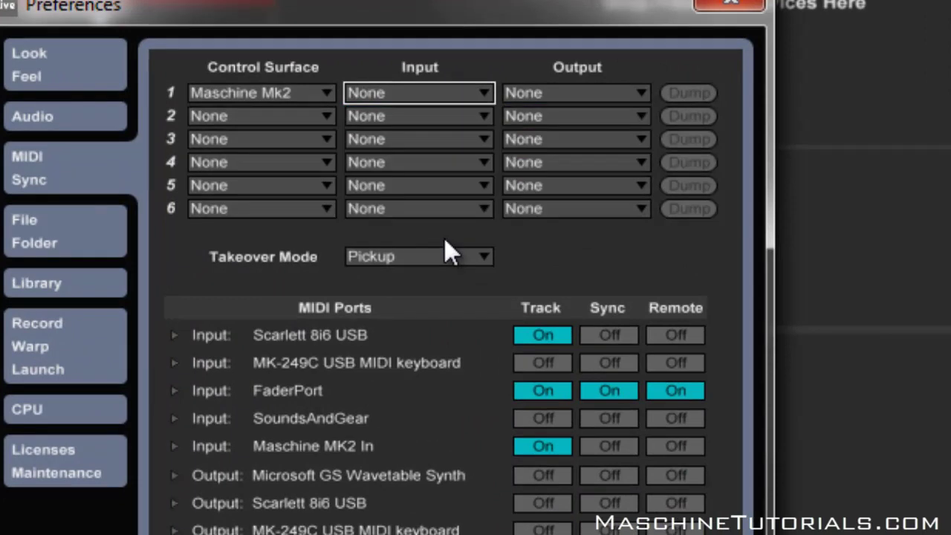
click(598, 94)
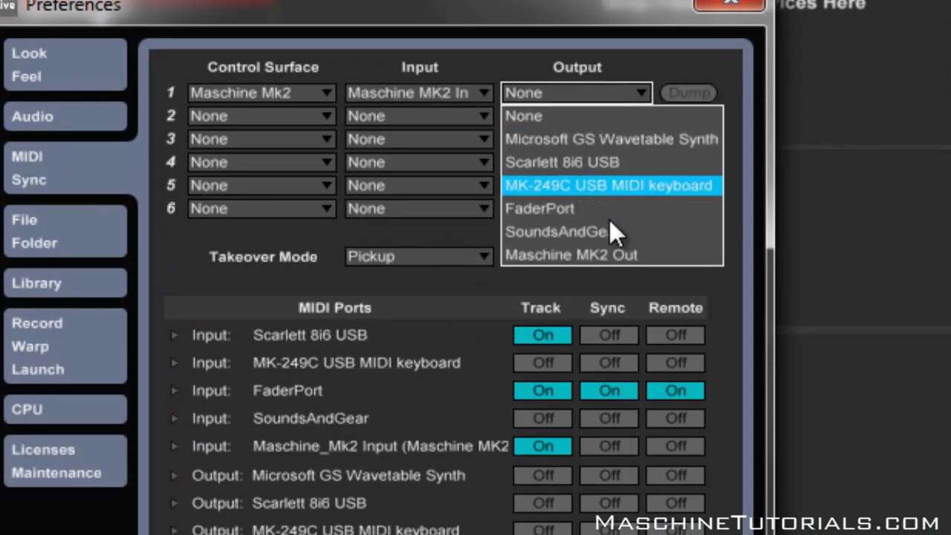
click(611, 254)
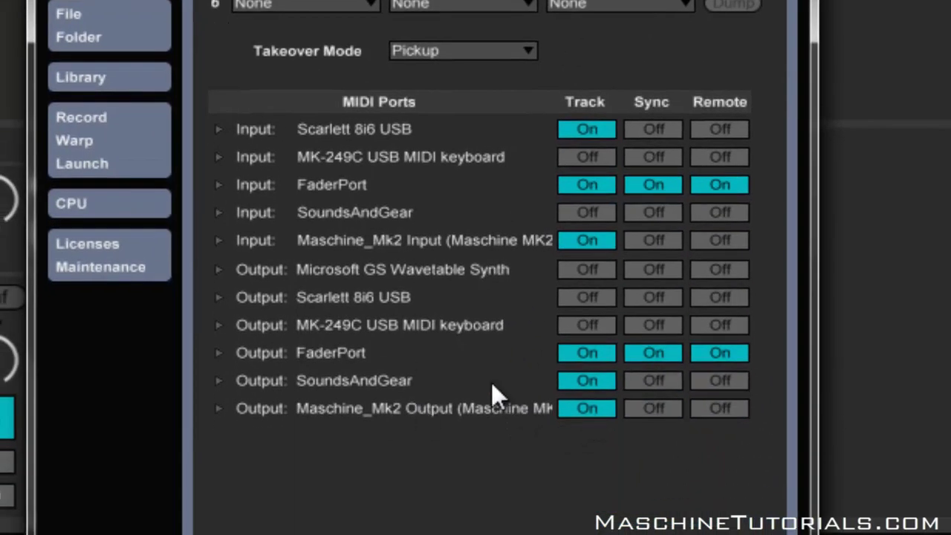
click(731, 242)
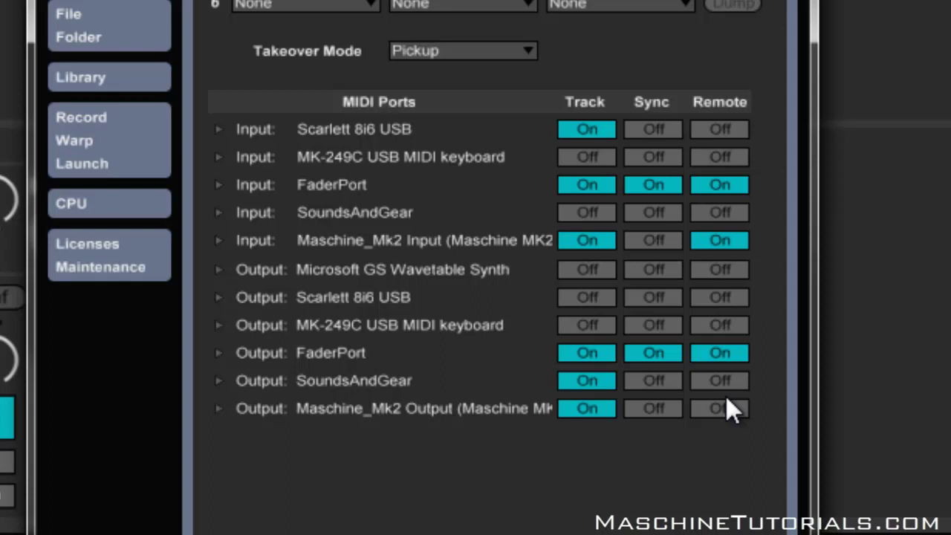